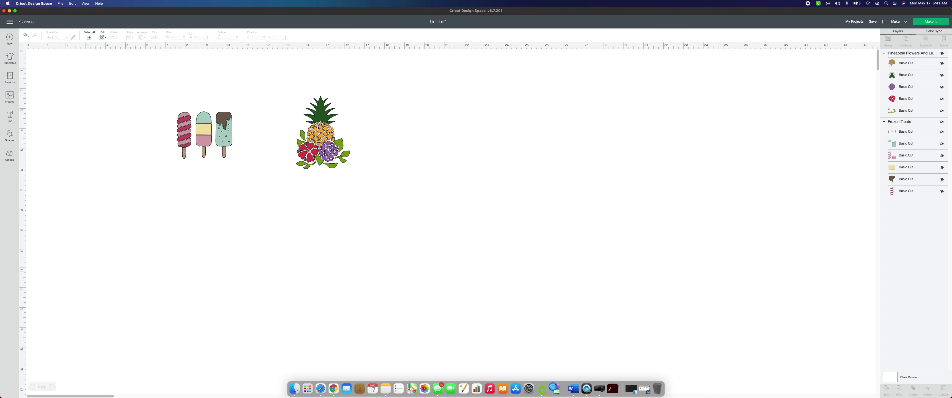
Move the pineapple and frozen treats designs farther along the canvas with space between them, and leave the frozen treats selected
{"action": "left_click", "coordinate": [330, 136]}
{"action": "left_click_drag", "start_coordinate": [321, 147], "coordinate": [409, 160]}
{"action": "left_click_drag", "start_coordinate": [229, 152], "coordinate": [338, 166]}
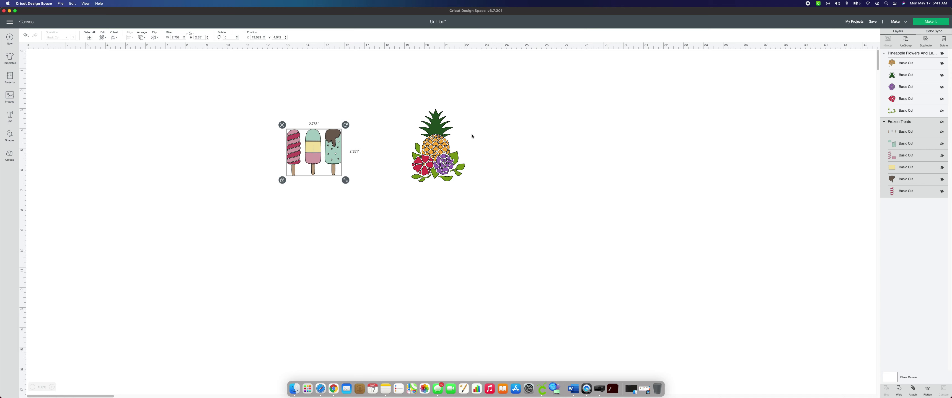
{"action": "left_click", "coordinate": [330, 97]}
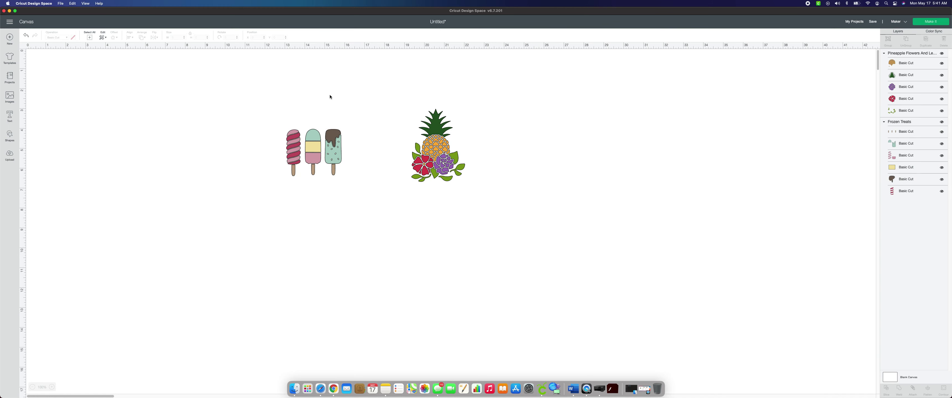
{"action": "left_click", "coordinate": [310, 146]}
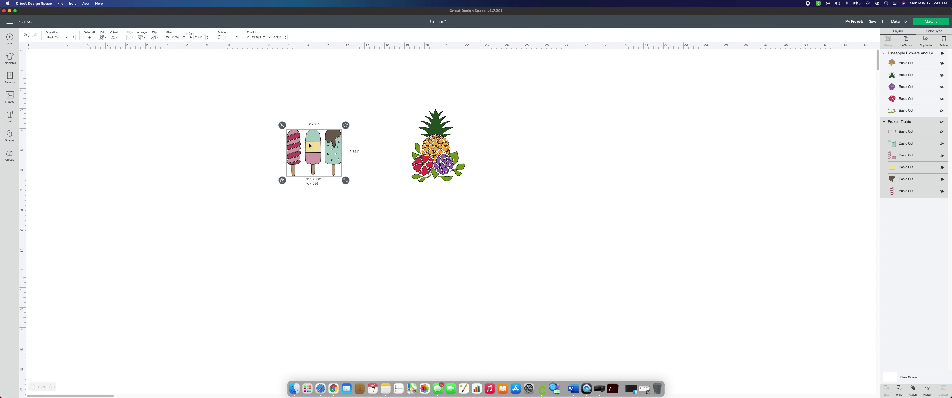
{"action": "left_click_drag", "start_coordinate": [310, 146], "coordinate": [295, 140]}
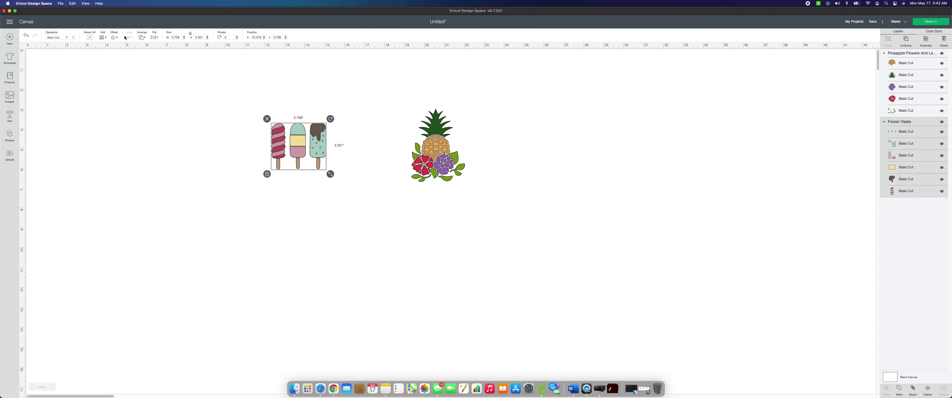
Start an offset of the frozen treats design, compare rounded and square corners, and choose rounded corners
{"action": "left_click", "coordinate": [116, 38]}
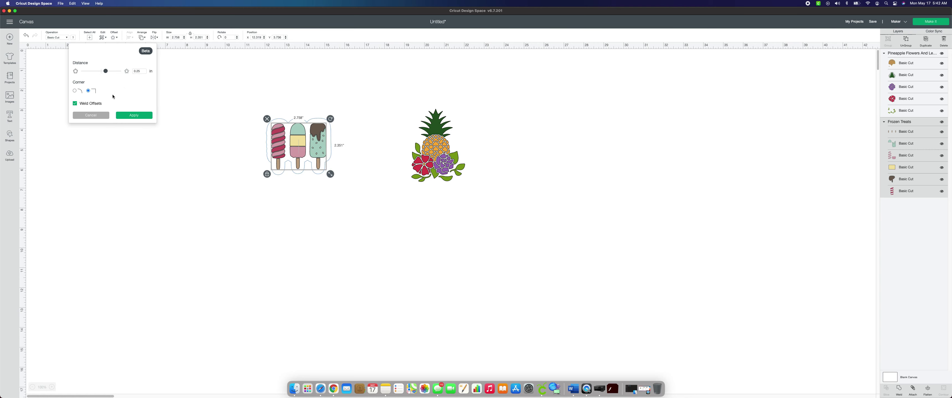
{"action": "left_click", "coordinate": [75, 92]}
{"action": "left_click", "coordinate": [88, 91]}
{"action": "left_click", "coordinate": [75, 91]}
Try other offset distances for the frozen treats, including -1 in, then set the distance to 0.20 in and apply the offset
{"action": "left_click_drag", "start_coordinate": [107, 73], "coordinate": [79, 73]}
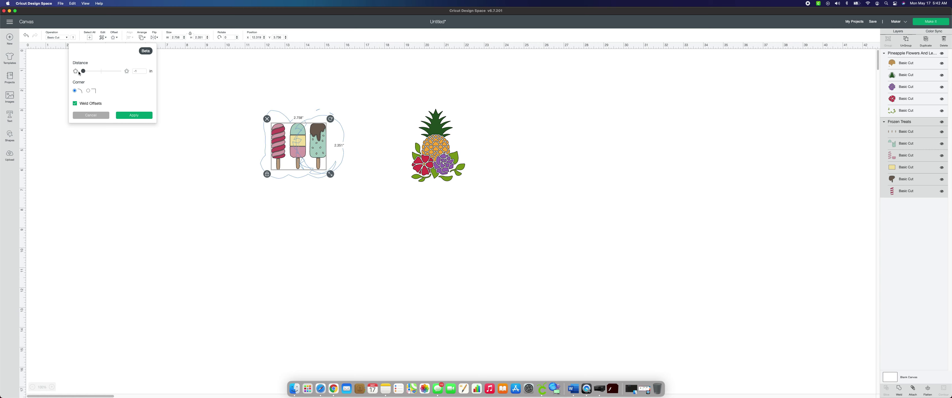
{"action": "left_click", "coordinate": [144, 71]}
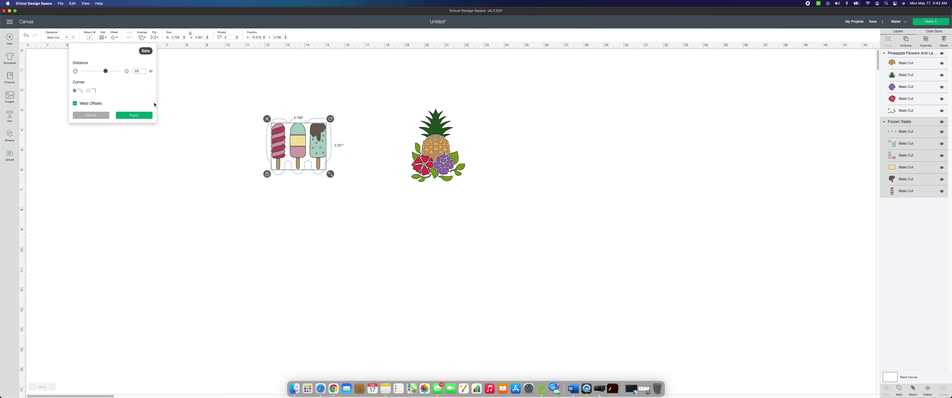
{"action": "left_click_drag", "start_coordinate": [106, 73], "coordinate": [107, 73]}
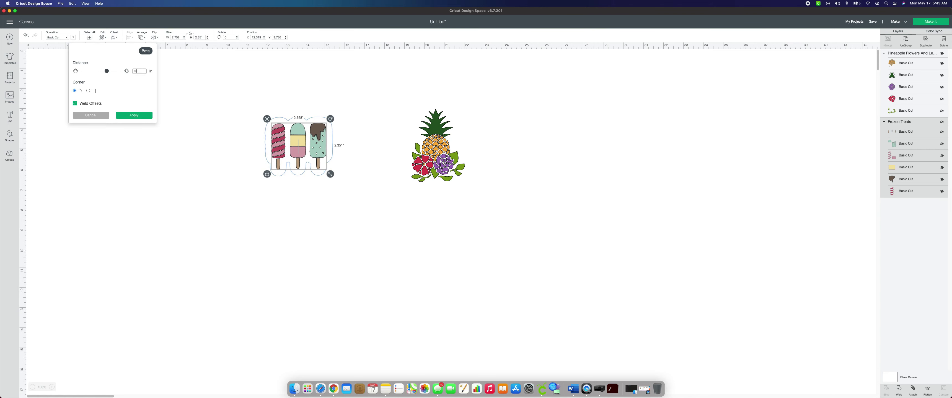
{"action": "key", "text": "Return"}
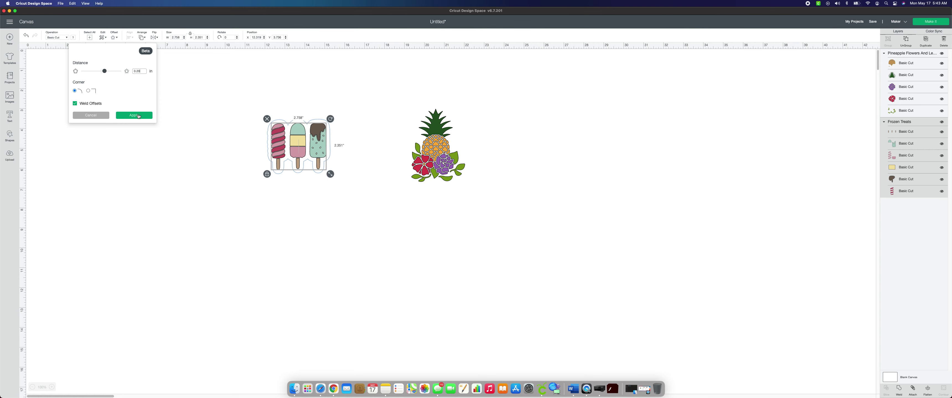
{"action": "left_click", "coordinate": [253, 132]}
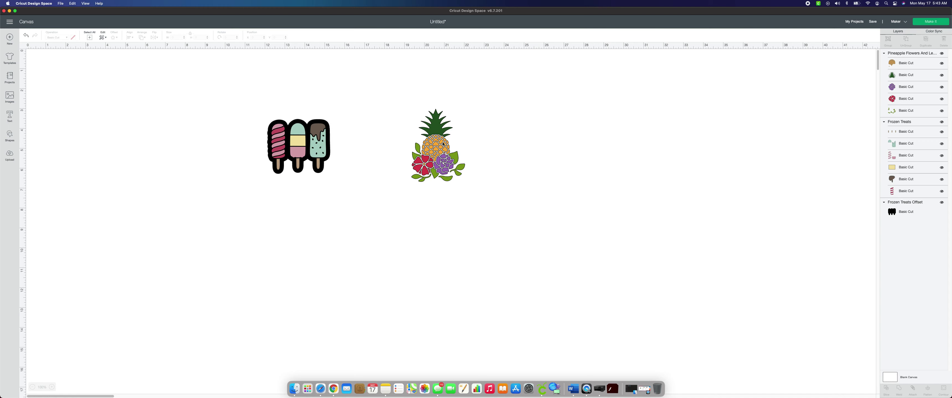
Start an offset of the pineapple design, keep Weld Offsets enabled, and try square corners
{"action": "left_click", "coordinate": [436, 154]}
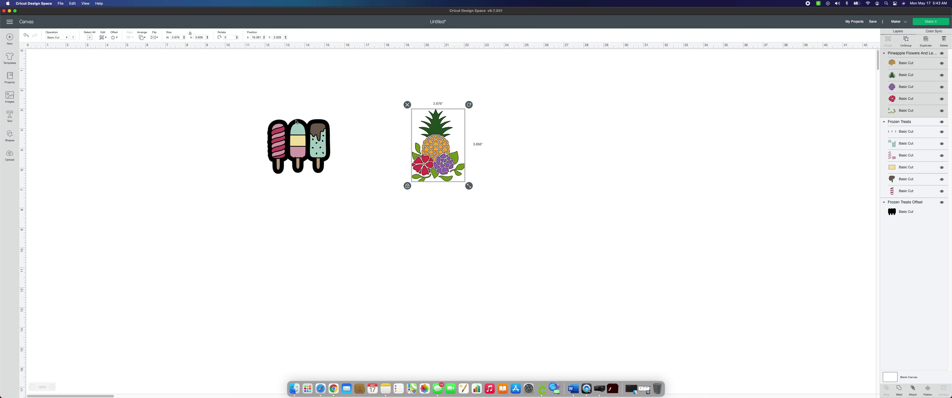
{"action": "left_click", "coordinate": [113, 37]}
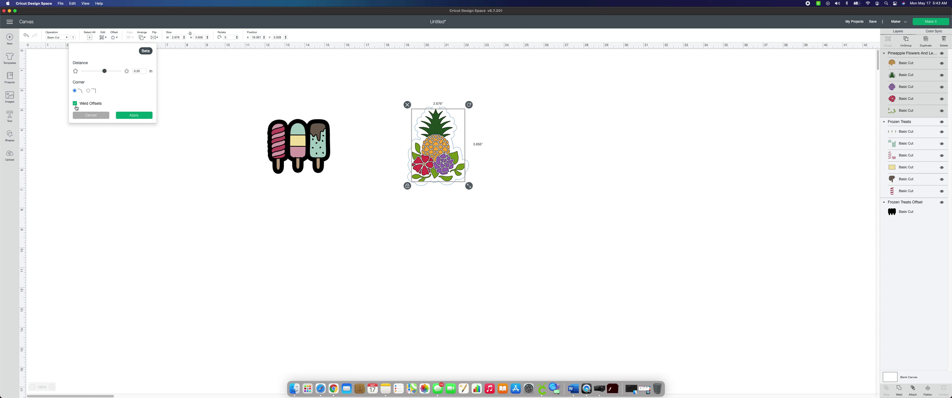
{"action": "left_click", "coordinate": [75, 105]}
{"action": "left_click", "coordinate": [90, 103]}
{"action": "left_click", "coordinate": [88, 91]}
Set the pineapple's offset distance to 0.25 in, switch to rounded corners, and apply the offset
{"action": "left_click", "coordinate": [146, 70]}
{"action": "key", "text": "Return"}
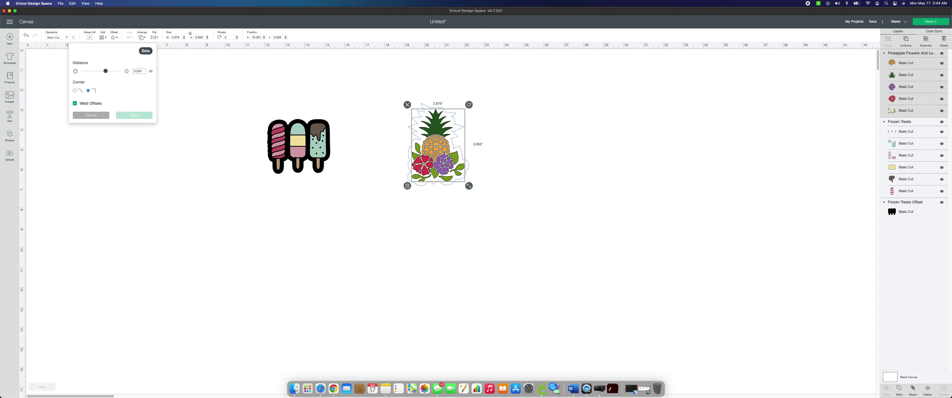
{"action": "key", "text": "BackSpace"}
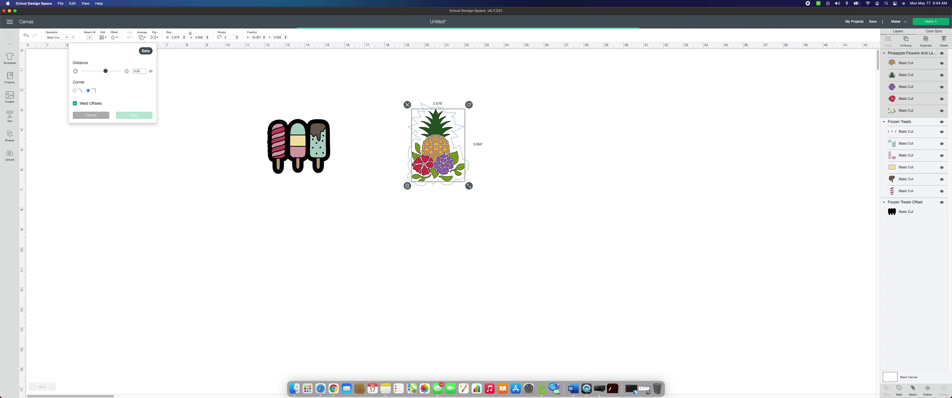
{"action": "left_click", "coordinate": [104, 82]}
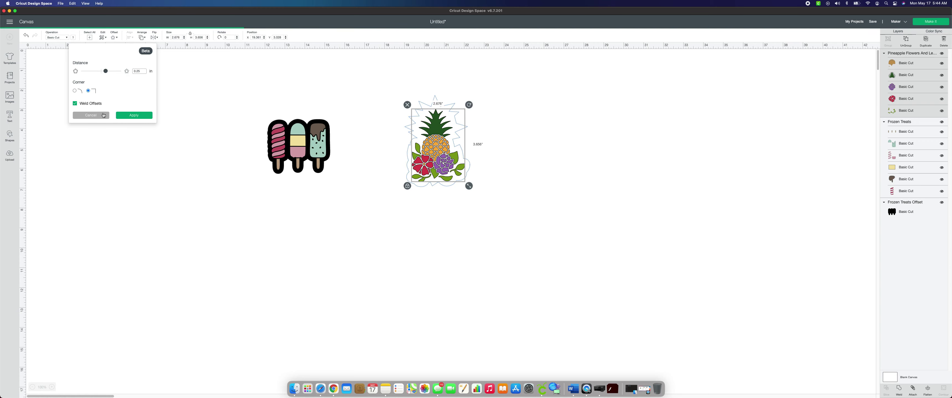
{"action": "left_click", "coordinate": [75, 91]}
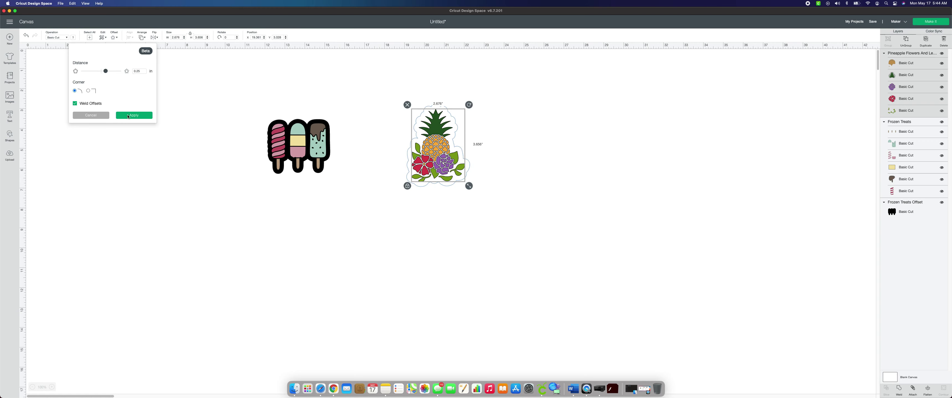
{"action": "left_click", "coordinate": [139, 115]}
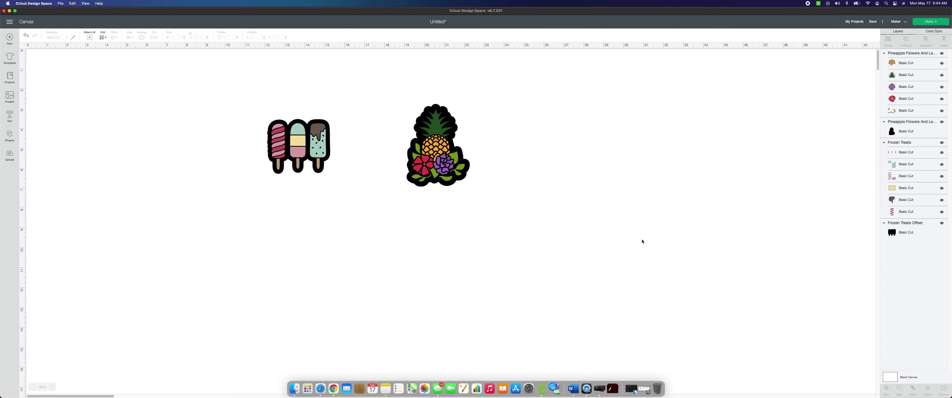
Change the pineapple and frozen treats offset layers to white, and preview how the project is laid out on the cutting mats
{"action": "left_click", "coordinate": [909, 132]}
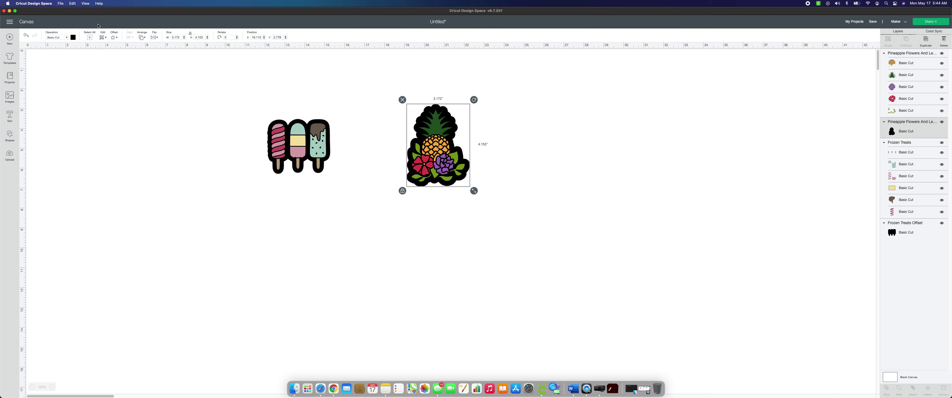
{"action": "left_click", "coordinate": [73, 38]}
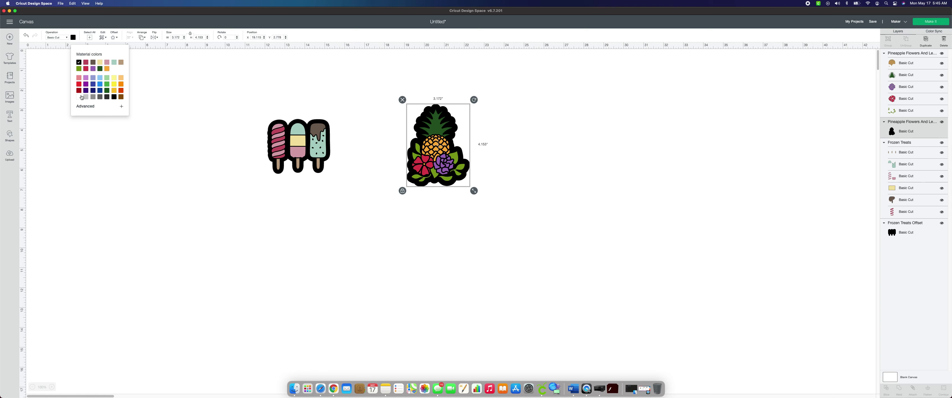
{"action": "left_click", "coordinate": [80, 97]}
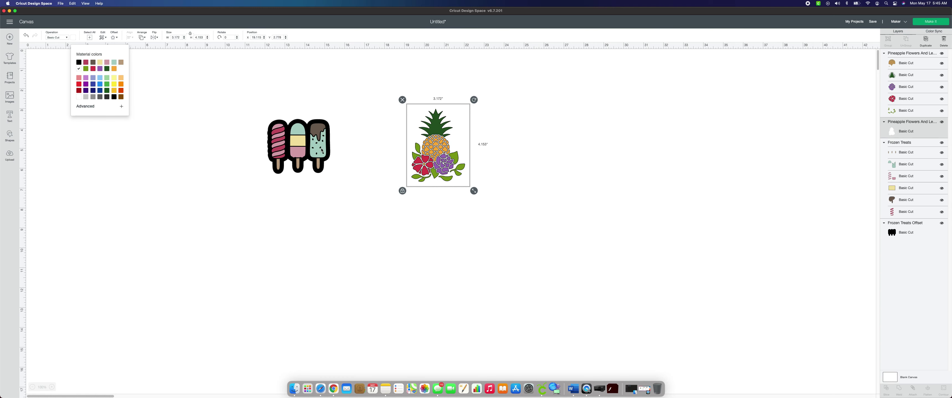
{"action": "left_click", "coordinate": [889, 233]}
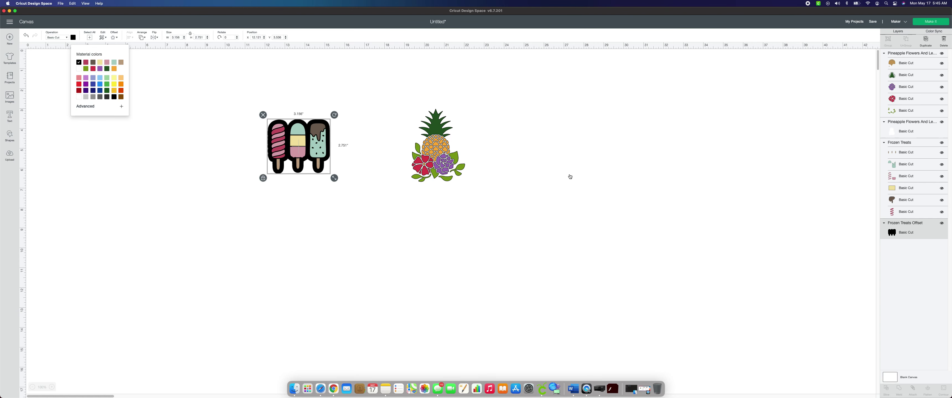
{"action": "left_click", "coordinate": [572, 176]}
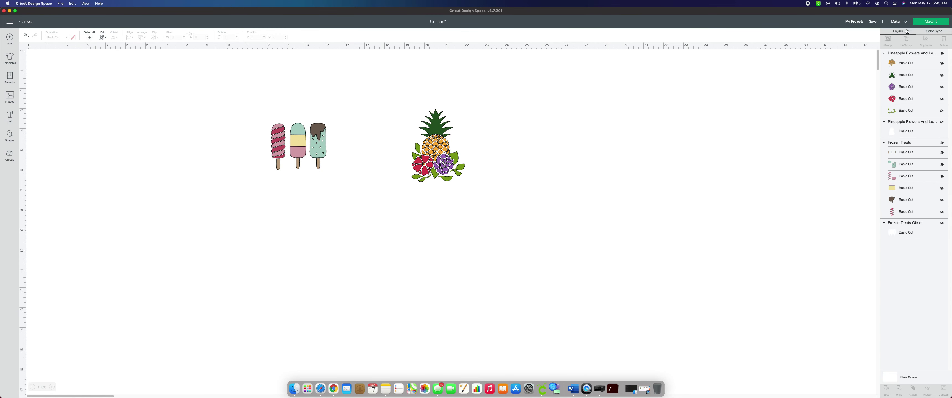
{"action": "left_click", "coordinate": [939, 23]}
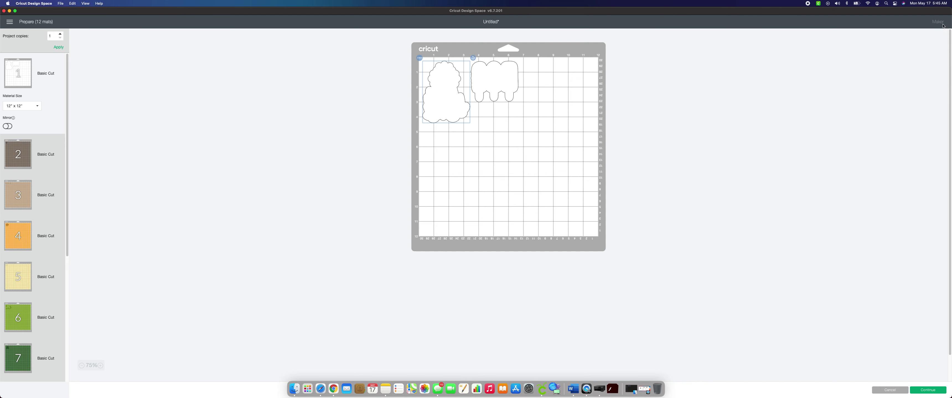
{"action": "left_click", "coordinate": [891, 391]}
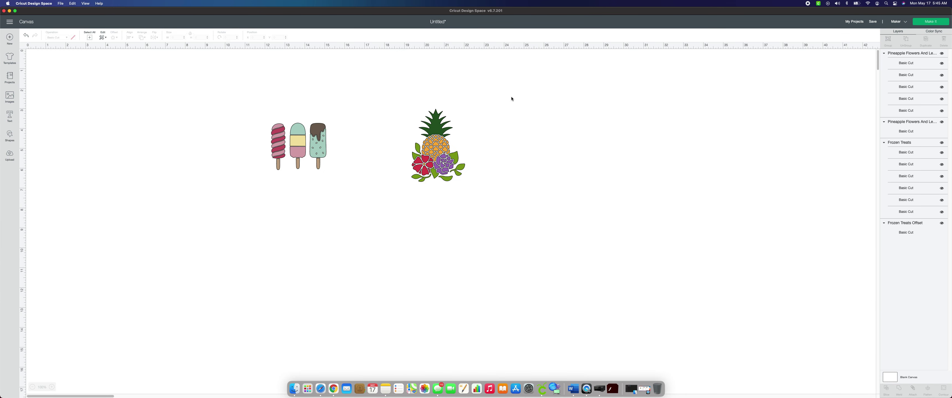
Flatten the pineapple with its offset and the frozen treats with its offset into two separate Print Then Cut images
{"action": "left_click", "coordinate": [425, 186]}
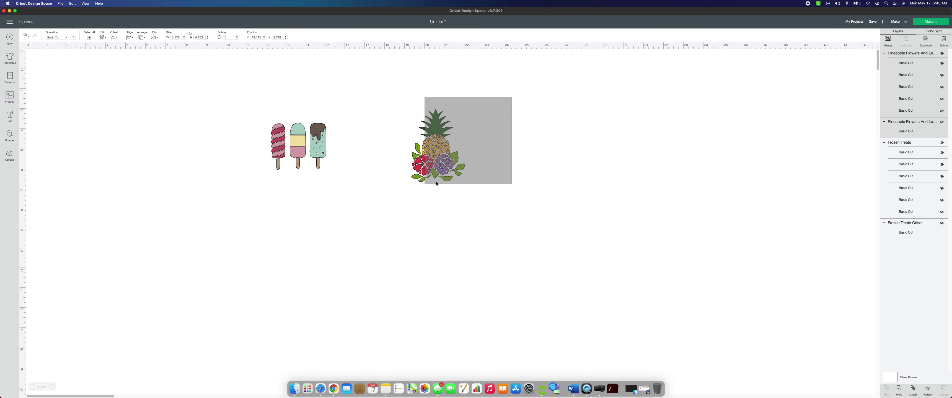
{"action": "left_click", "coordinate": [928, 392]}
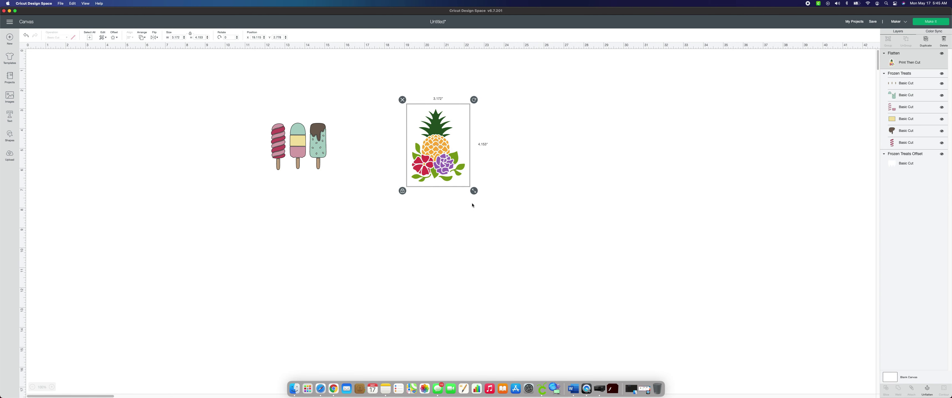
{"action": "left_click_drag", "start_coordinate": [321, 82], "coordinate": [288, 182]}
{"action": "left_click", "coordinate": [927, 392]}
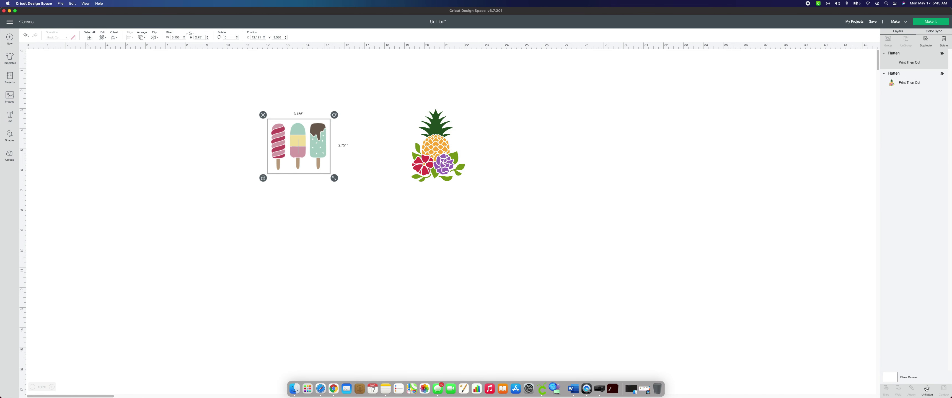